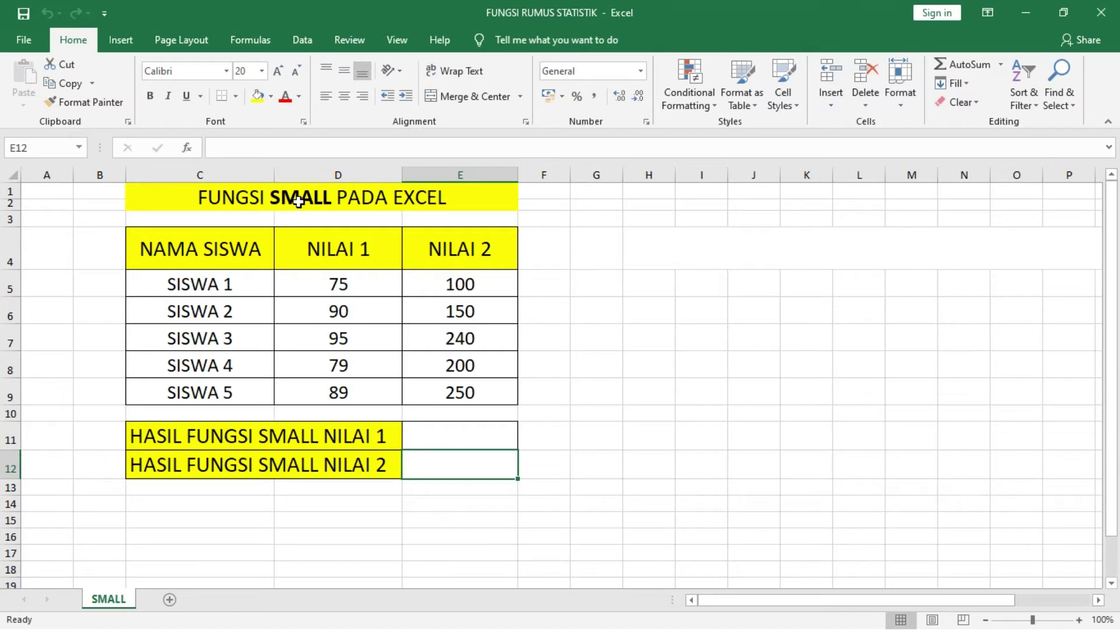
- Enter =SMALL(D5:D9;1) in E11 so it returns the lowest NILAI 1 score, 75
{"action": "key", "text": "Up"}
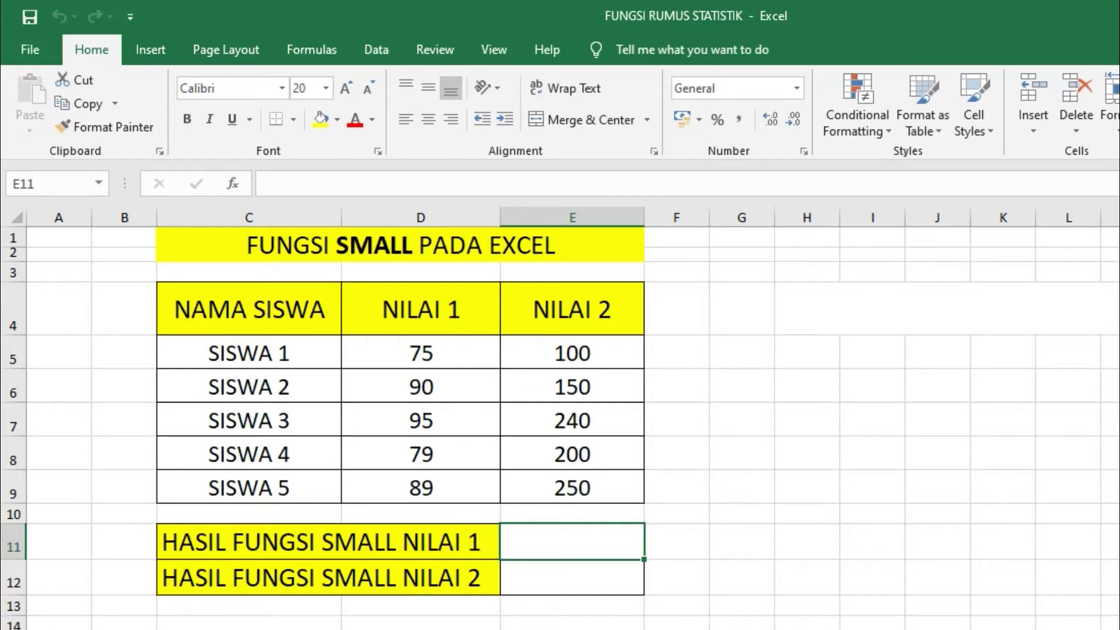
{"action": "left_click", "coordinate": [571, 543]}
{"action": "type", "text": "=SMALL"}
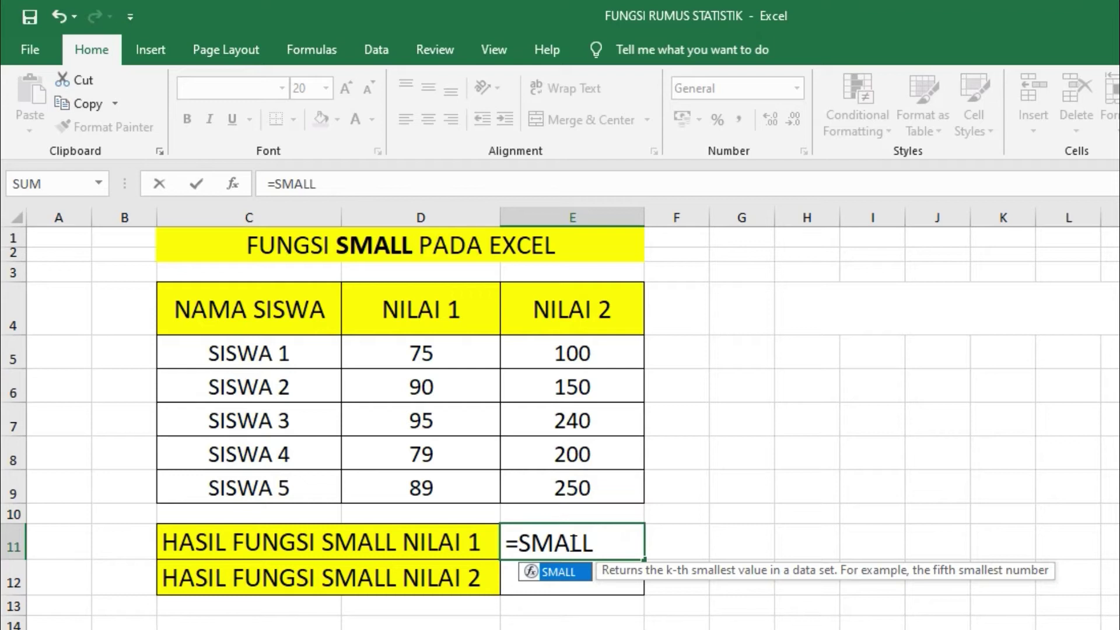
{"action": "type", "text": "("}
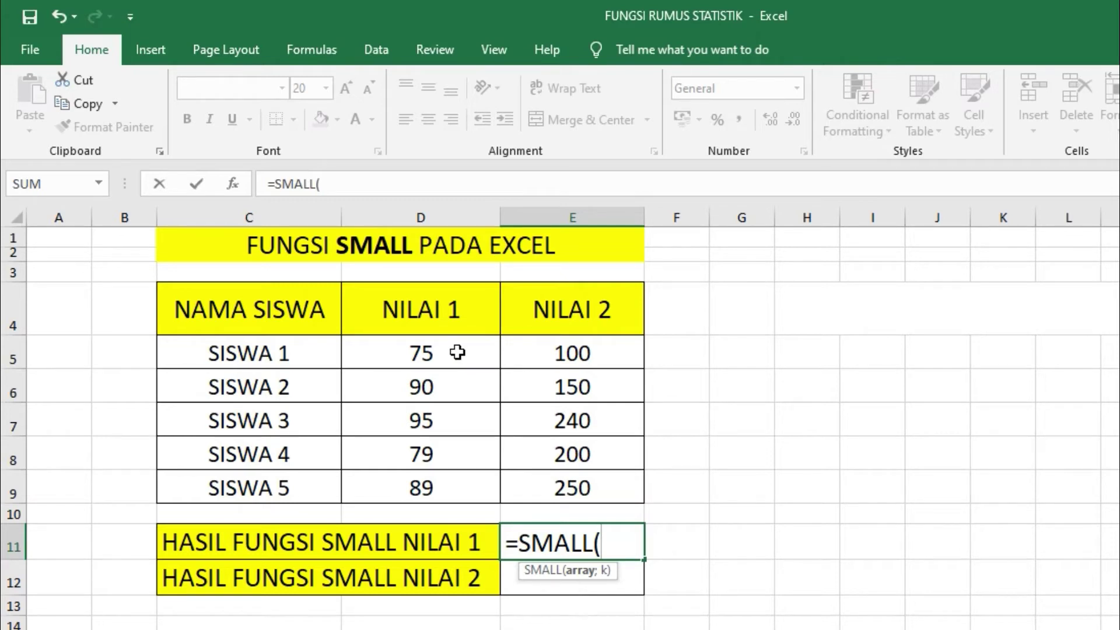
{"action": "left_click_drag", "start_coordinate": [458, 352], "coordinate": [447, 473]}
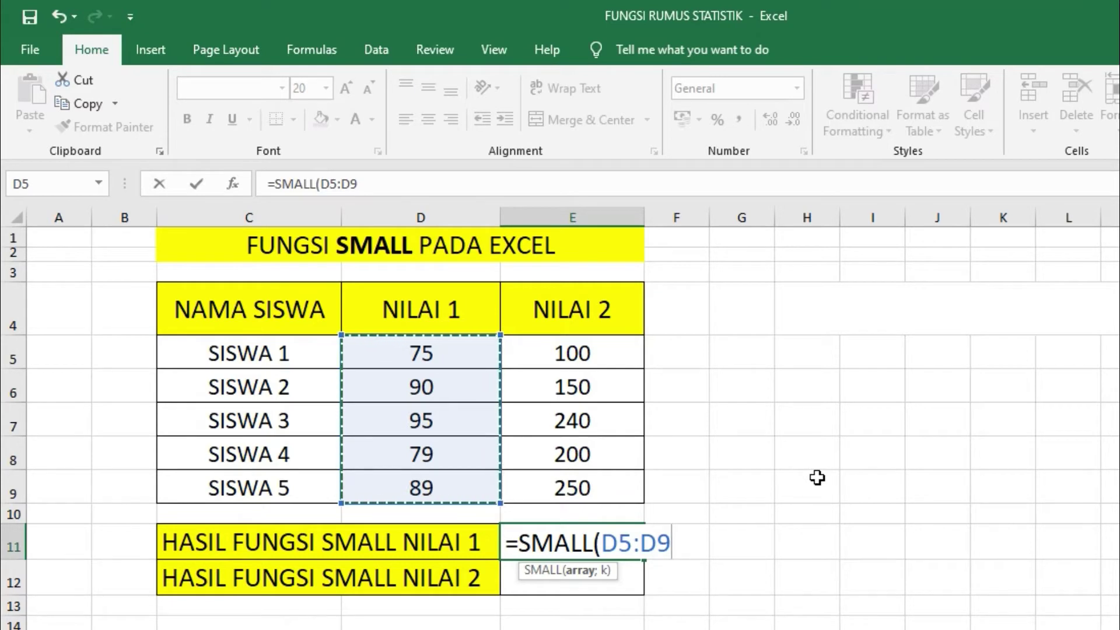
{"action": "type", "text": ";"}
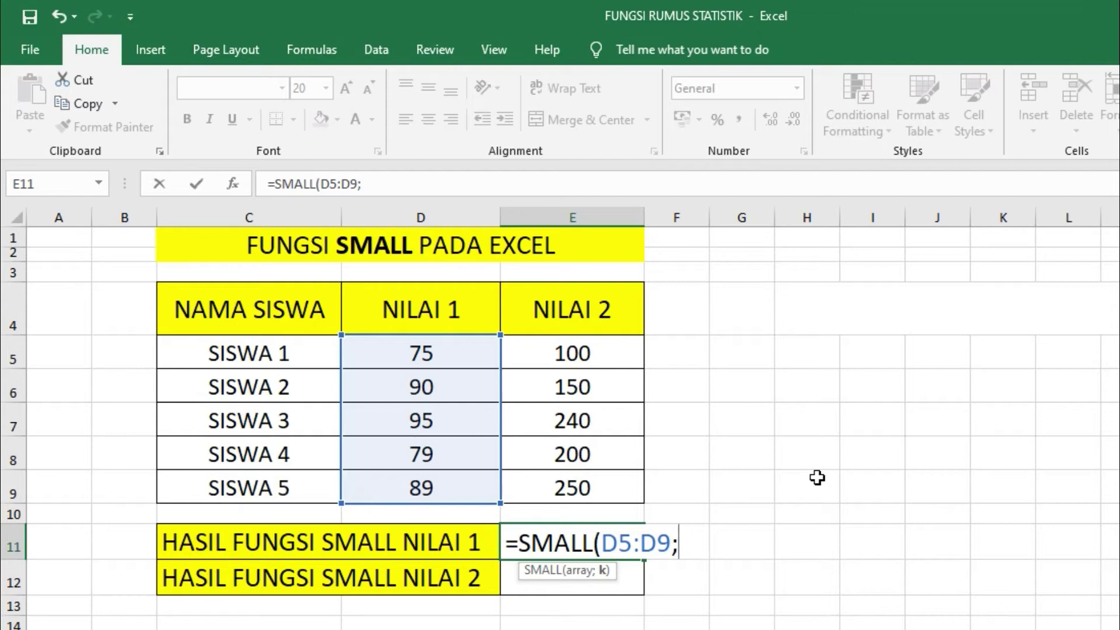
{"action": "type", "text": "1"}
{"action": "type", "text": ")"}
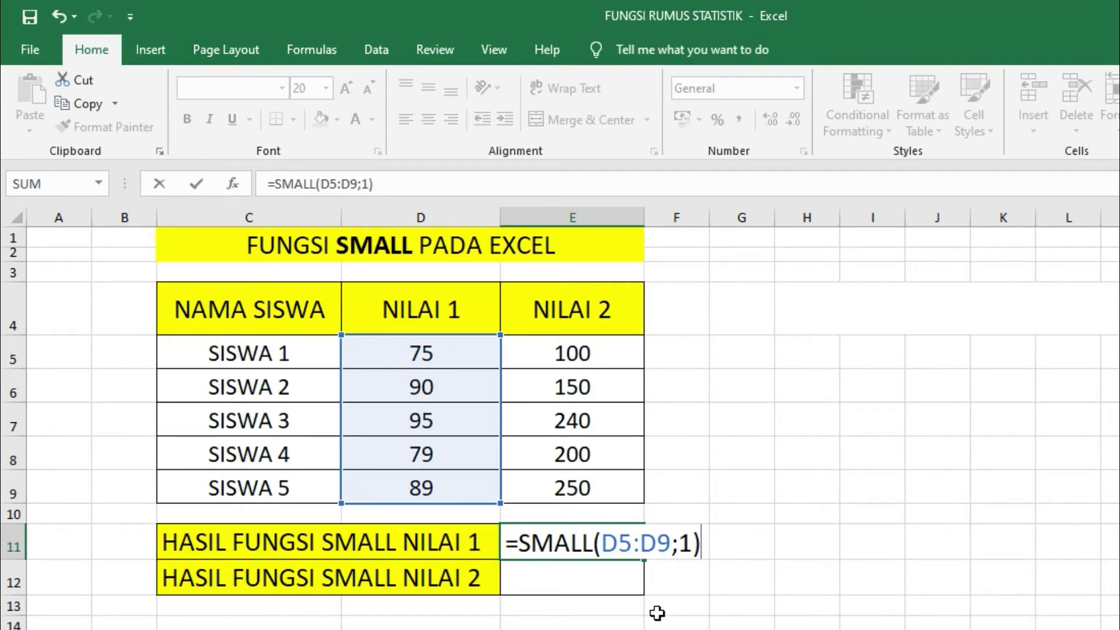
{"action": "key", "text": "Return"}
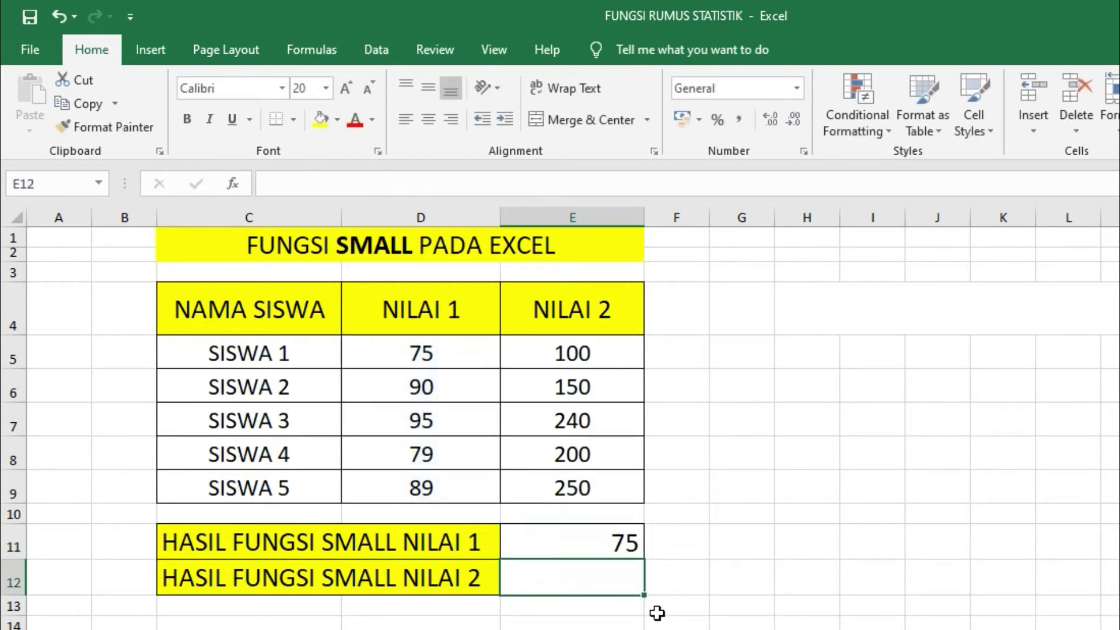
- Change E11's k argument from 1 to 3, giving =SMALL(D5:D9;3) with result 89
{"action": "left_click", "coordinate": [607, 543]}
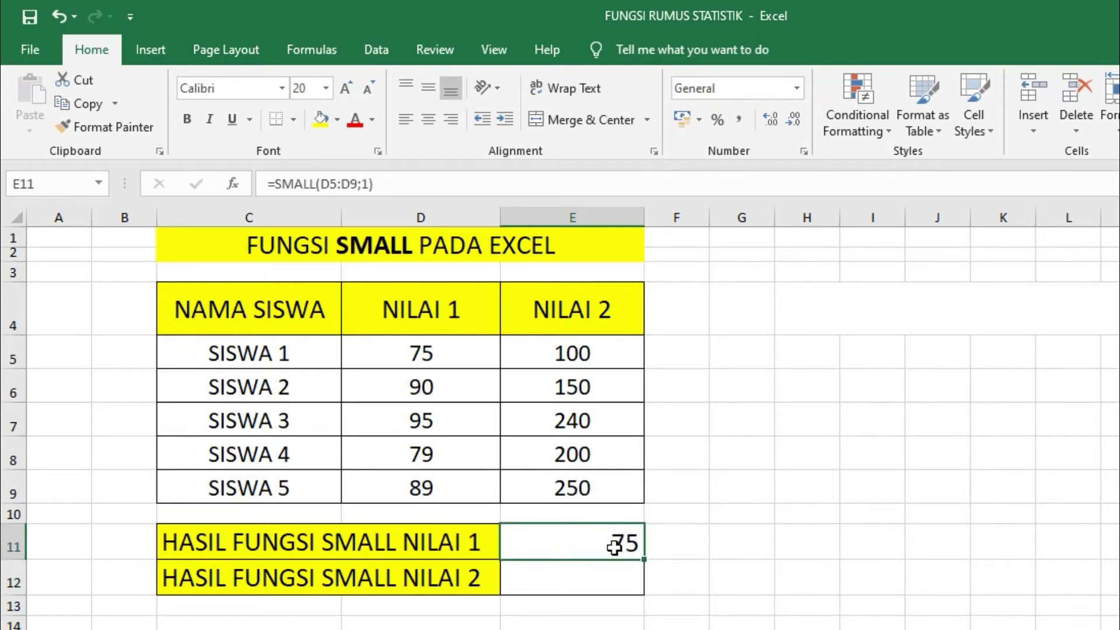
{"action": "left_click_drag", "start_coordinate": [458, 353], "coordinate": [445, 484]}
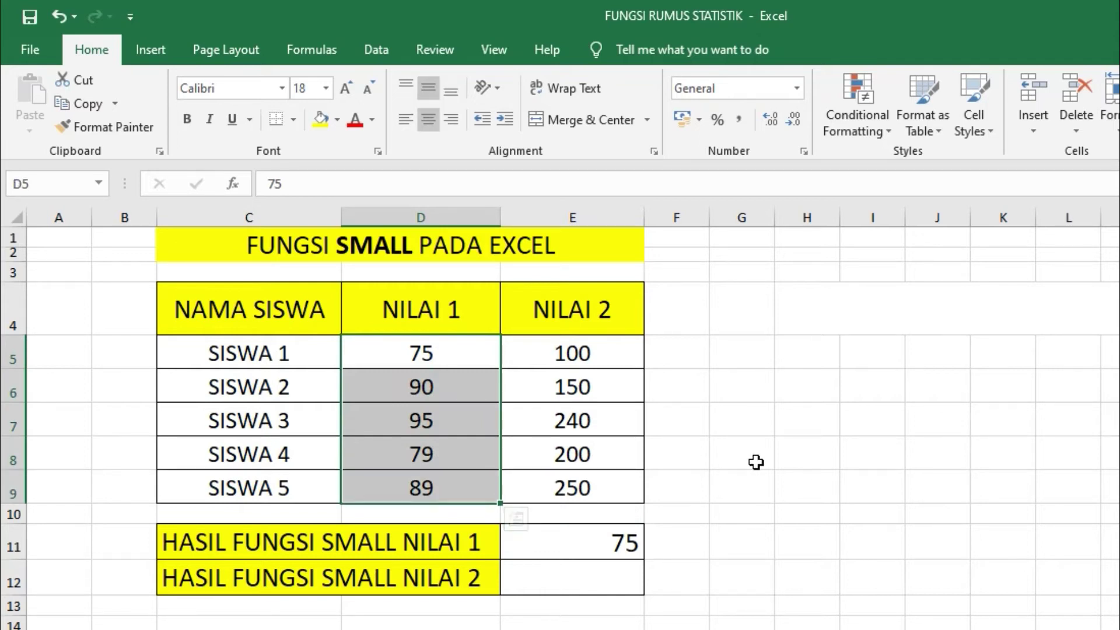
{"action": "double_click", "coordinate": [631, 541]}
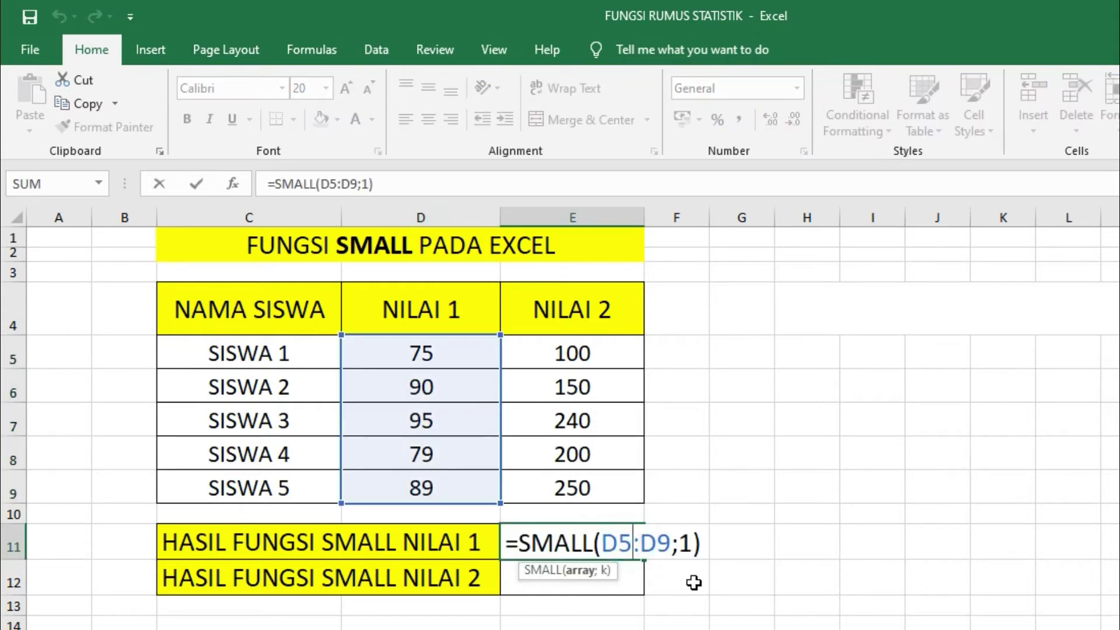
{"action": "left_click", "coordinate": [692, 547]}
{"action": "key", "text": "BackSpace"}
{"action": "type", "text": "3"}
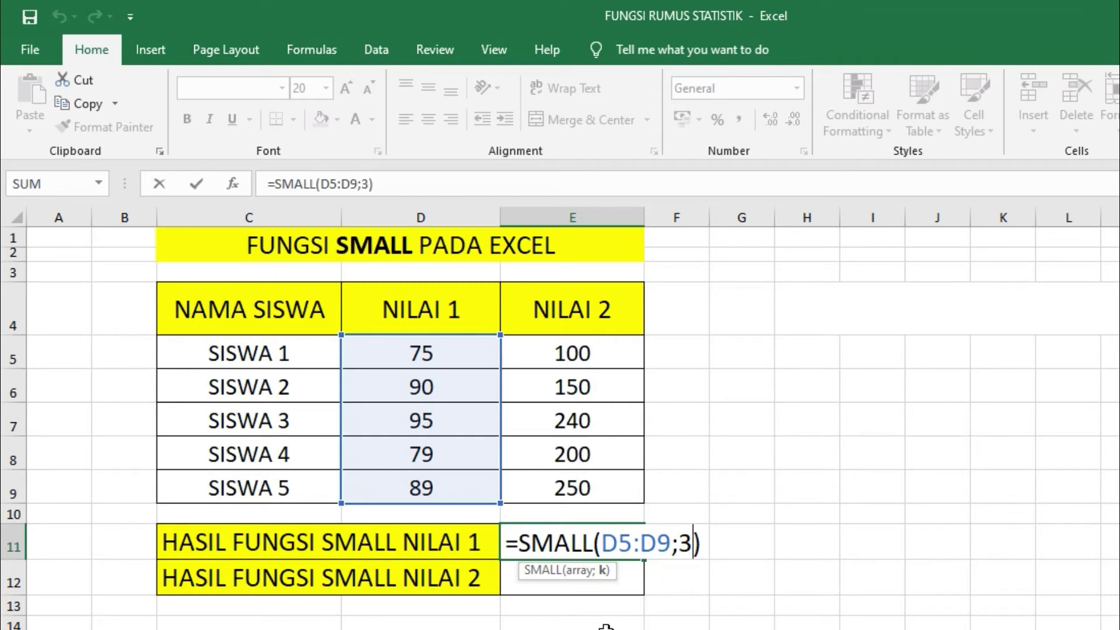
{"action": "key", "text": "Return"}
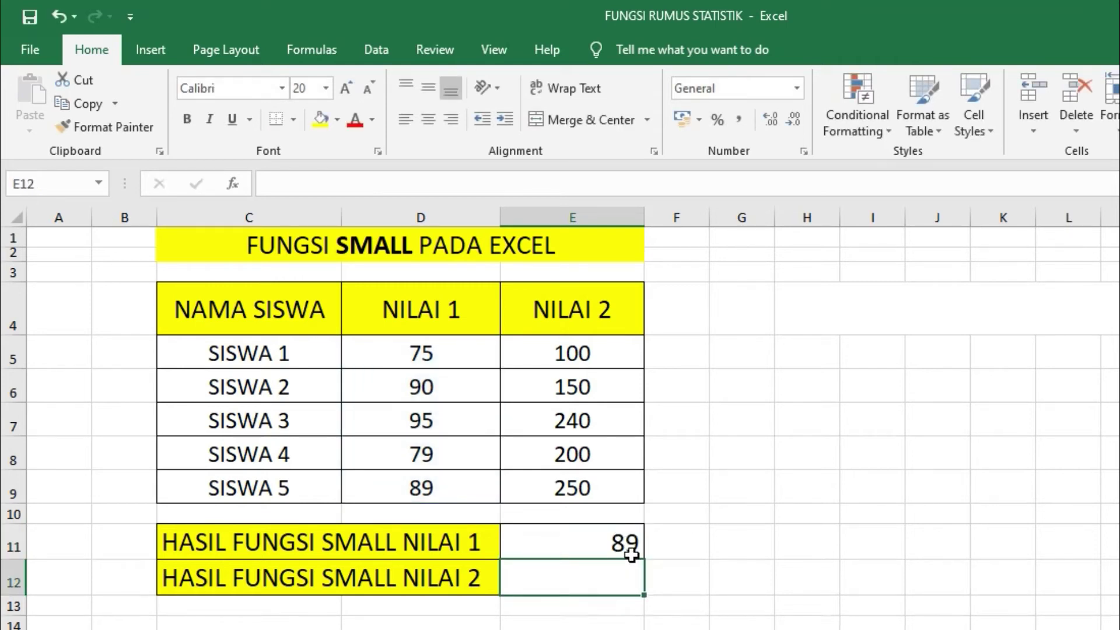
{"action": "left_click", "coordinate": [628, 549]}
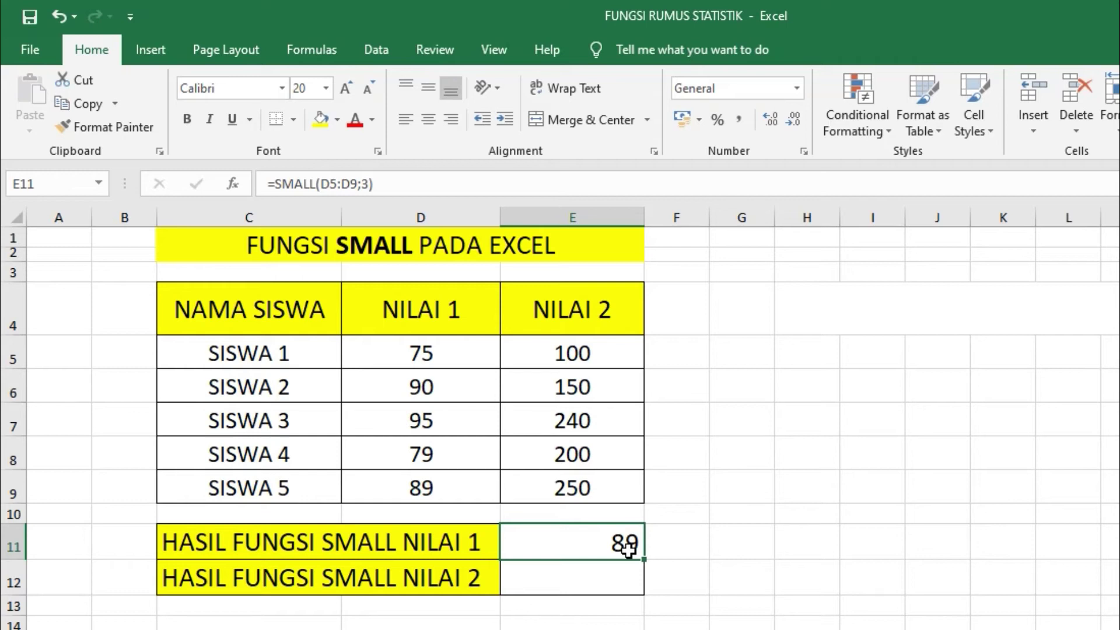
- Highlight the NILAI 1 scores D5:D9 and mark the lowest values 75, 79 and 89
{"action": "left_click_drag", "start_coordinate": [457, 350], "coordinate": [454, 485]}
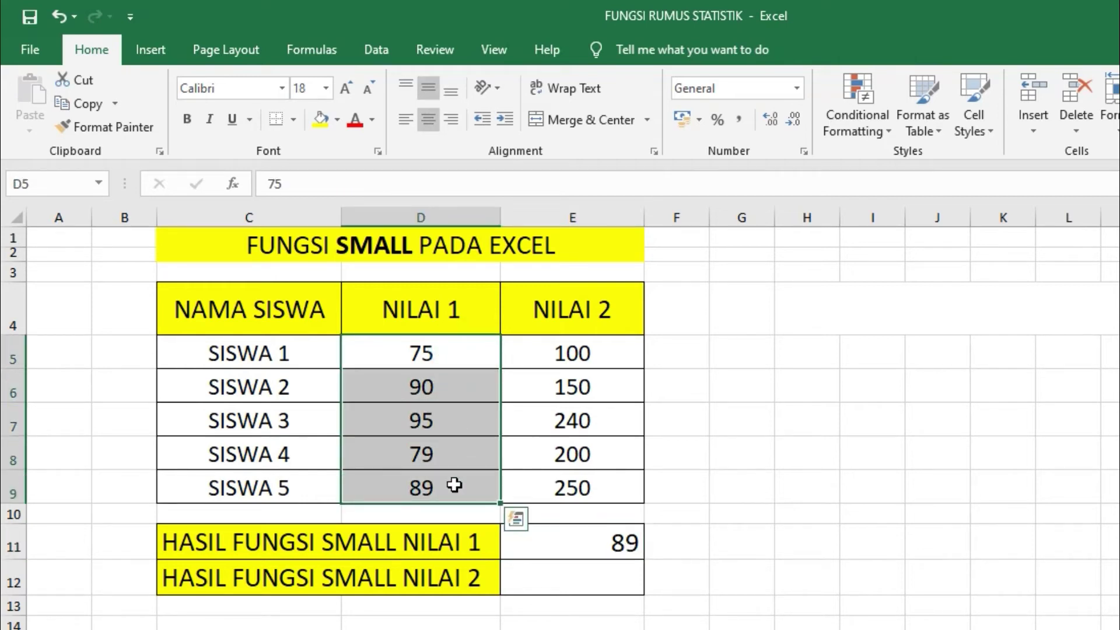
{"action": "left_click", "coordinate": [455, 356]}
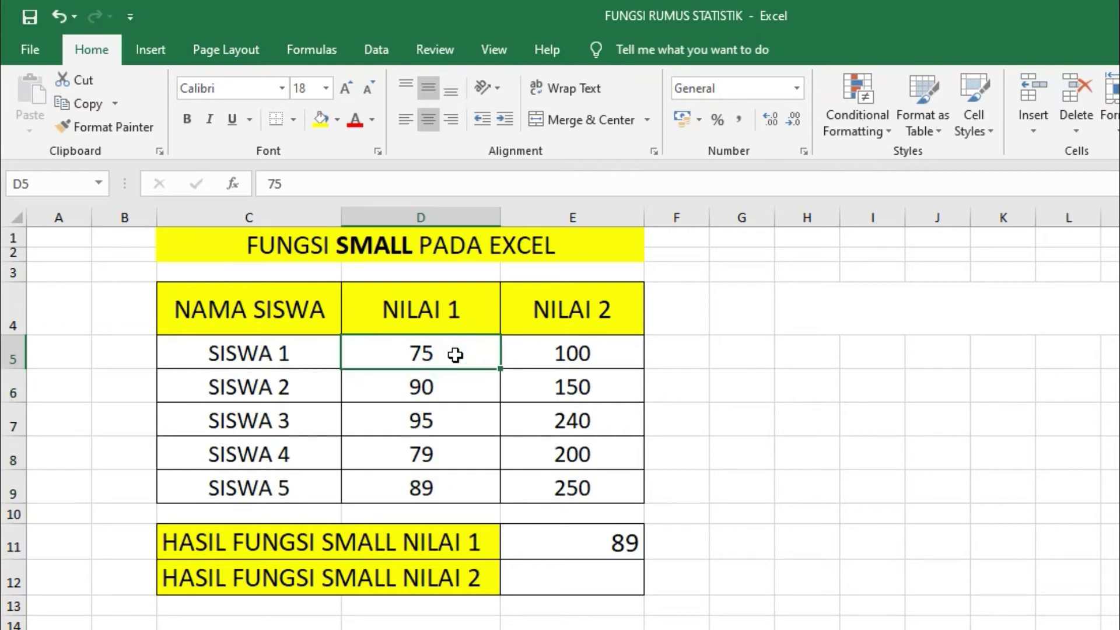
{"action": "left_click", "coordinate": [459, 454]}
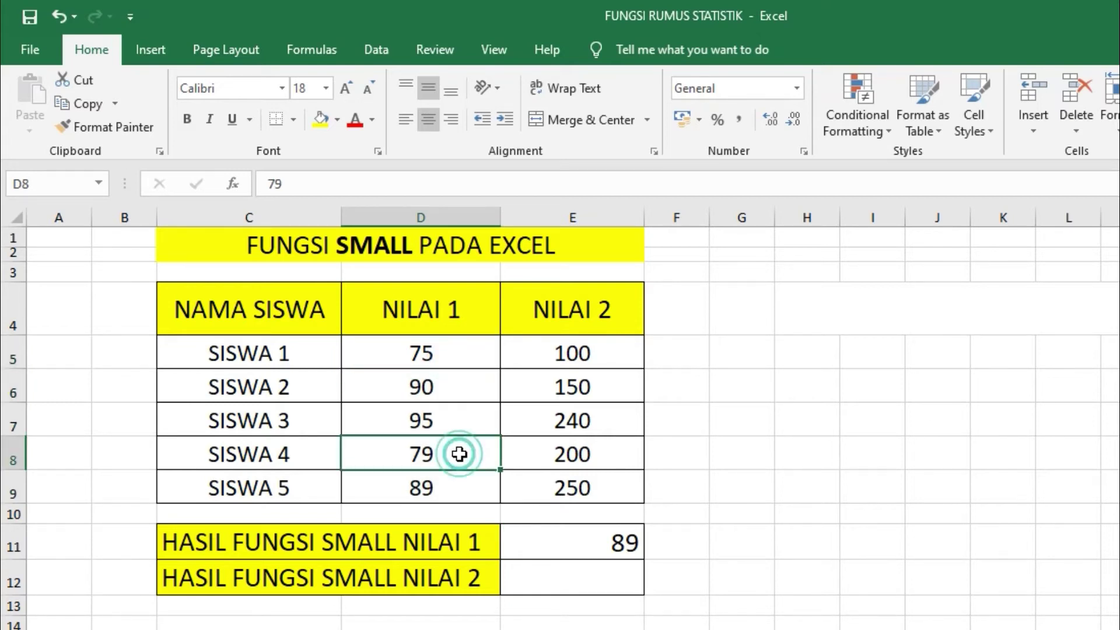
{"action": "left_click", "coordinate": [470, 492]}
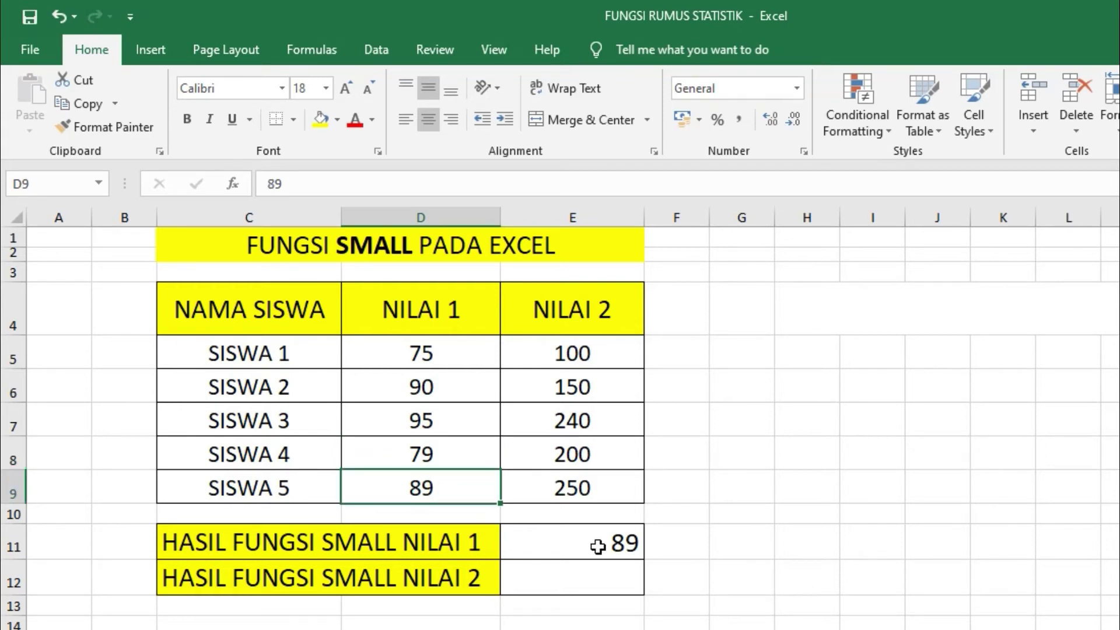
- Change E11's k argument from 3 to 2, giving =SMALL(D5:D9;2) with result 79
{"action": "double_click", "coordinate": [625, 546]}
{"action": "key", "text": "BackSpace"}
{"action": "type", "text": "2"}
{"action": "key", "text": "Return"}
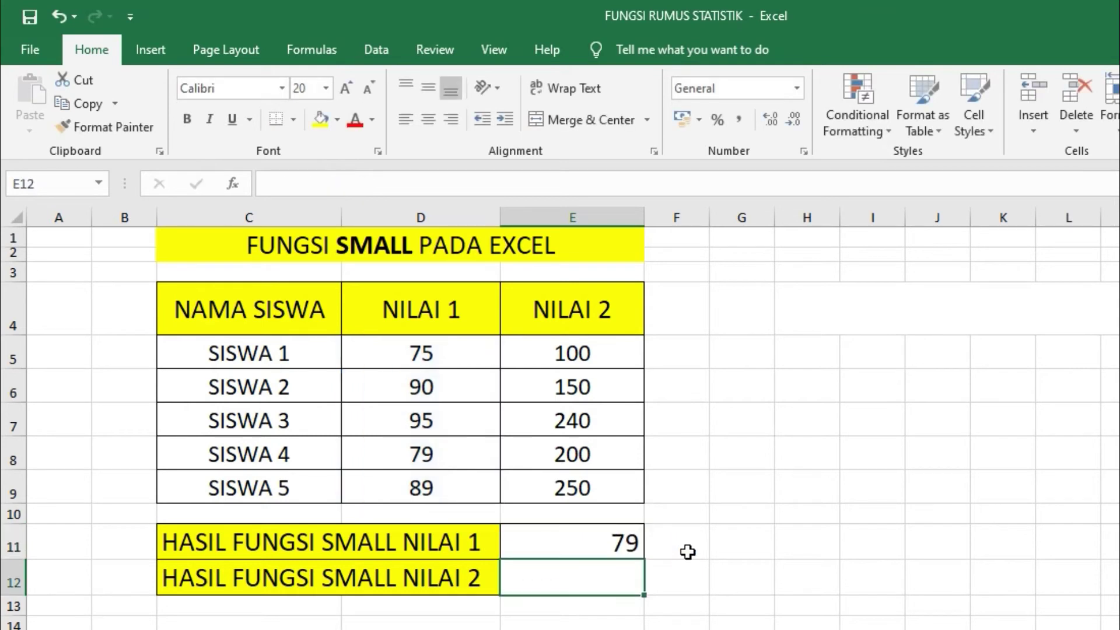
{"action": "left_click", "coordinate": [619, 554]}
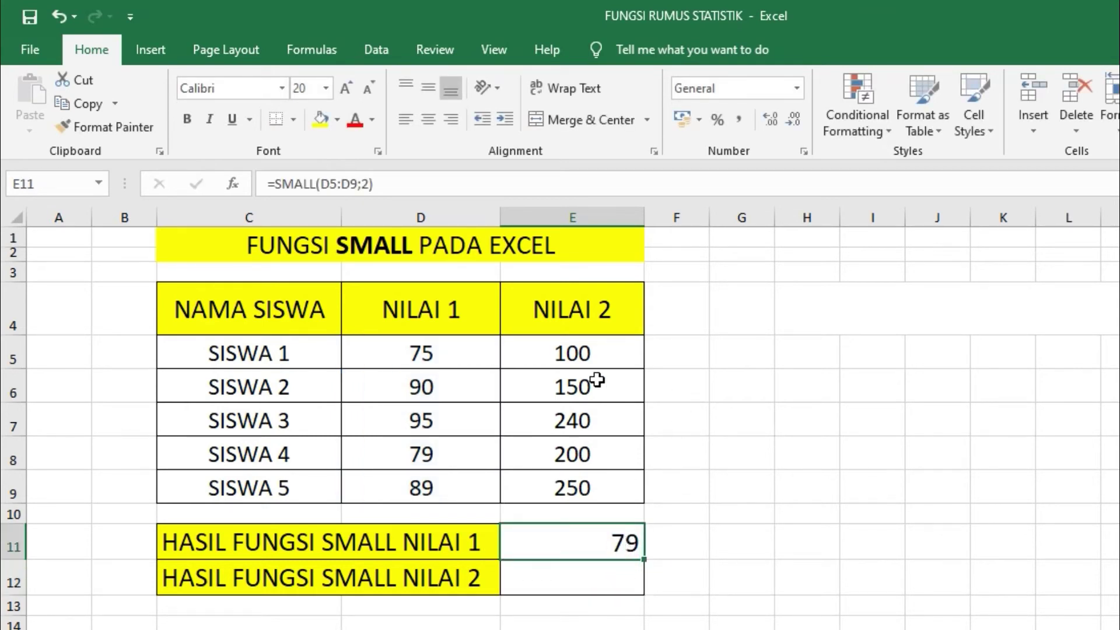
{"action": "left_click", "coordinate": [562, 579]}
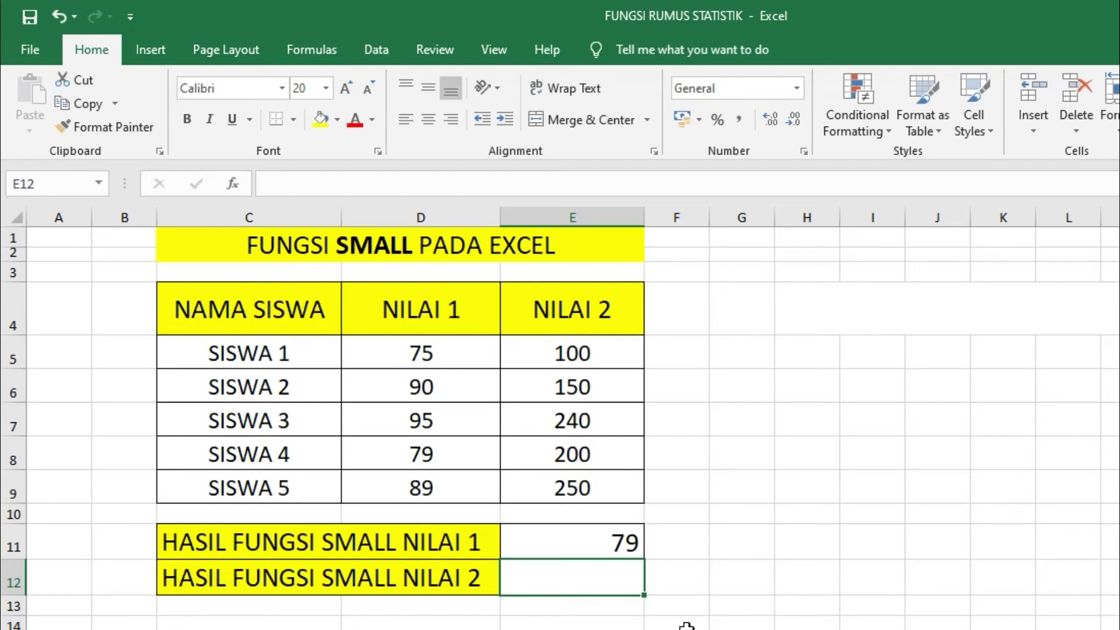
- Enter =SMALL(E5:E9;5) in E12, returning 250 as the fifth-smallest NILAI 2 score
{"action": "type", "text": "=SMALL("}
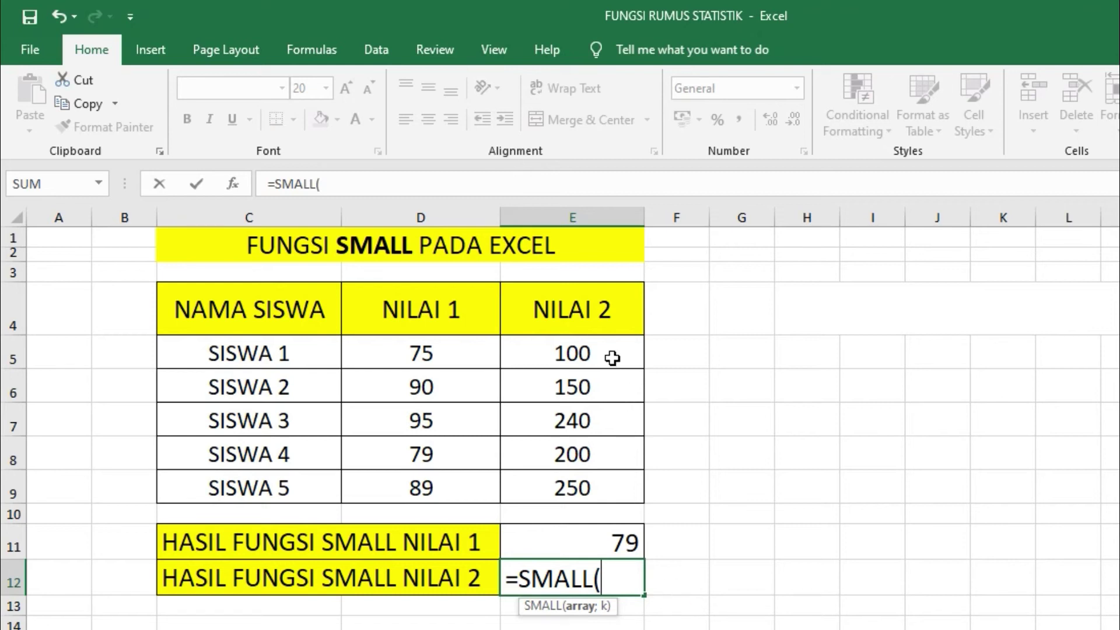
{"action": "left_click_drag", "start_coordinate": [612, 358], "coordinate": [584, 486]}
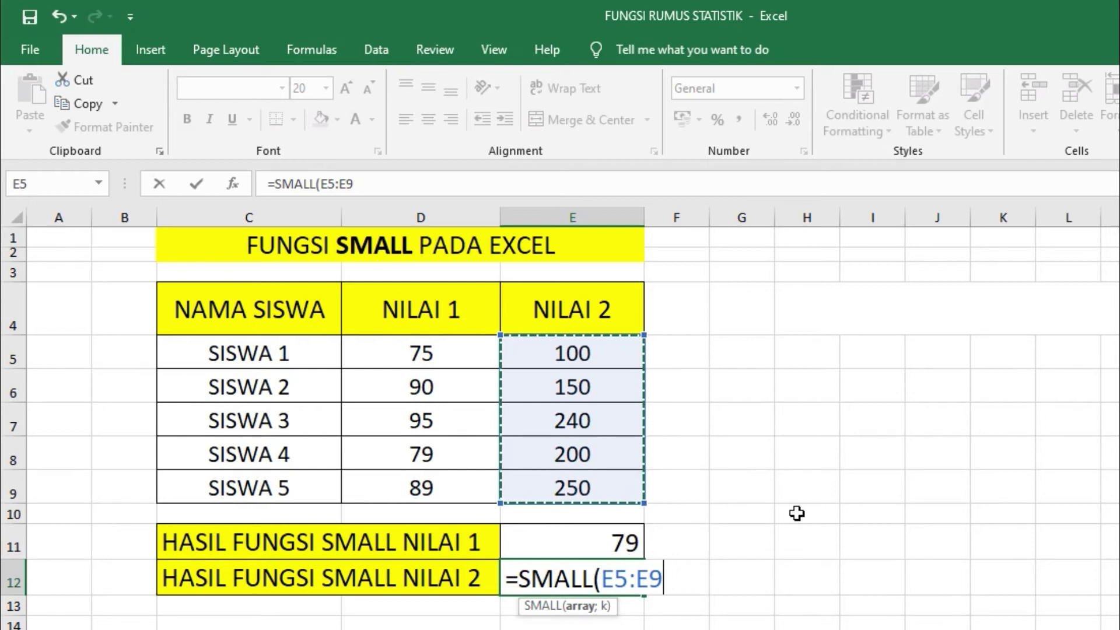
{"action": "type", "text": ";"}
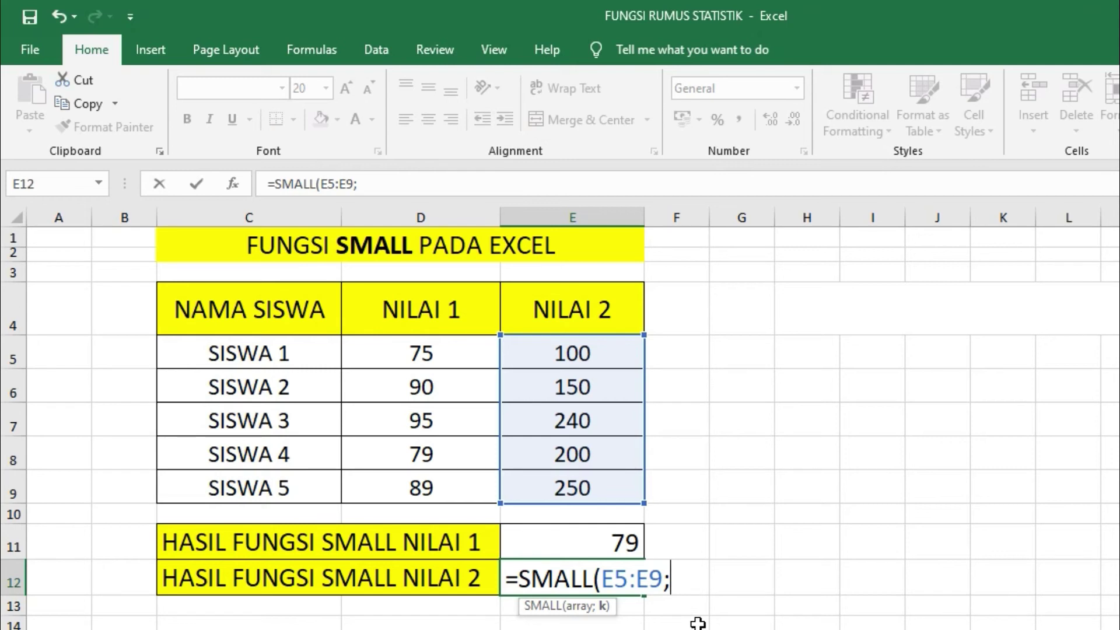
{"action": "type", "text": "5)"}
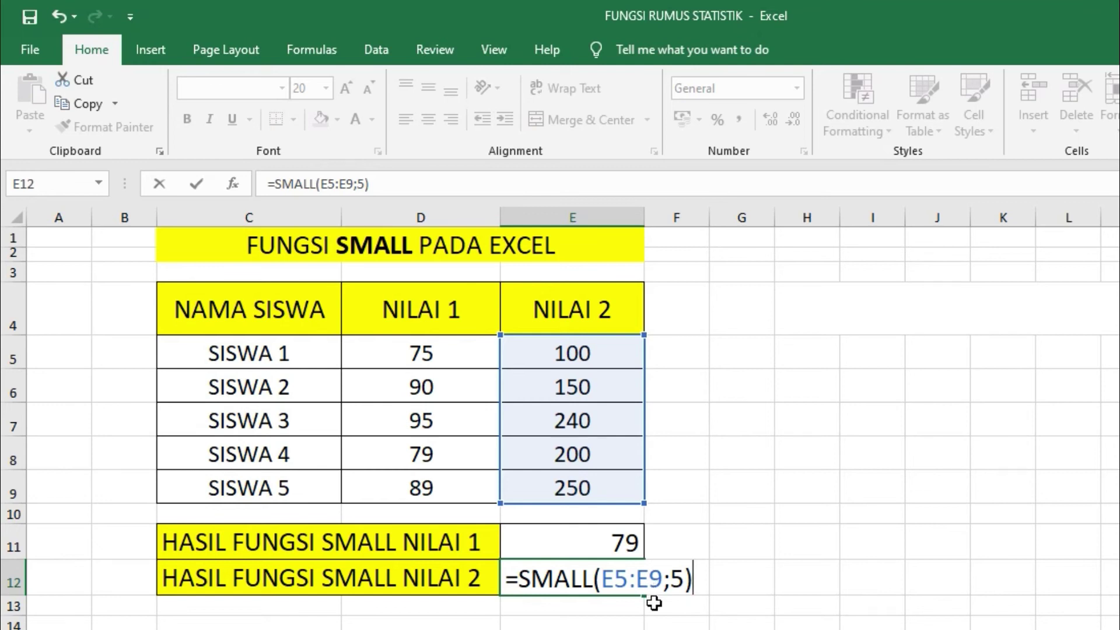
{"action": "double_click", "coordinate": [704, 588]}
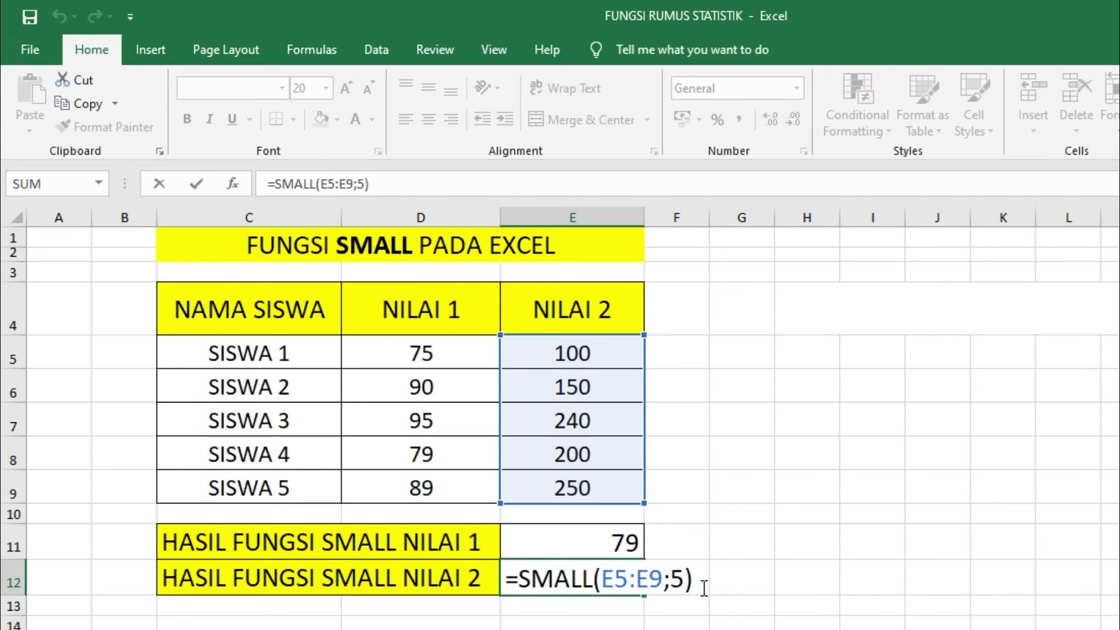
{"action": "key", "text": "Return"}
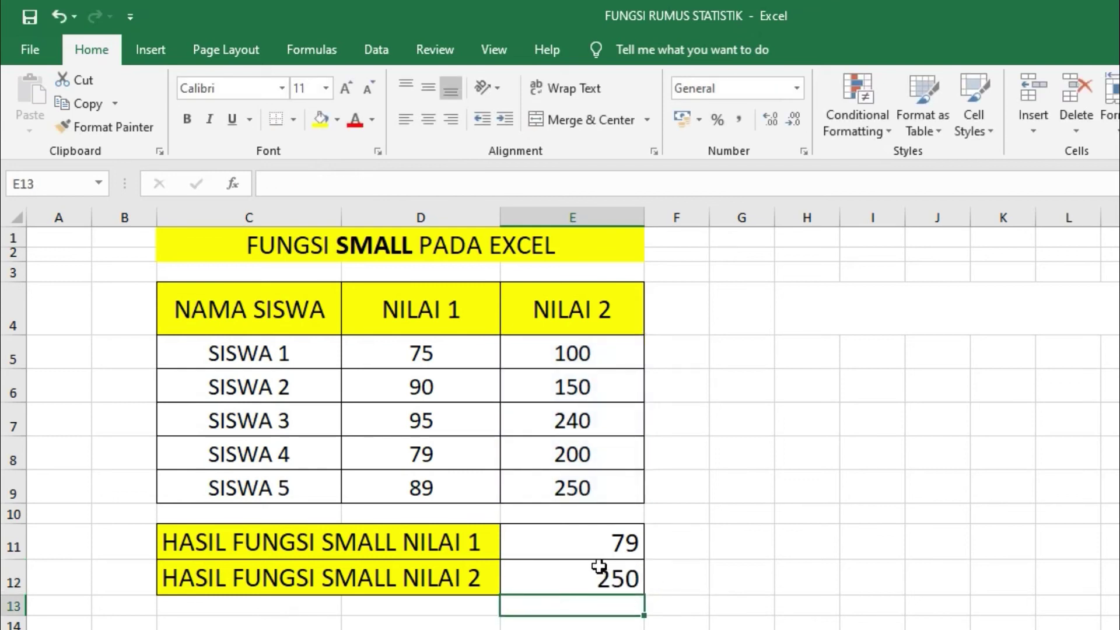
- Check the largest NILAI 2 score in E9, then start editing E12's SMALL formula
{"action": "left_click", "coordinate": [598, 493]}
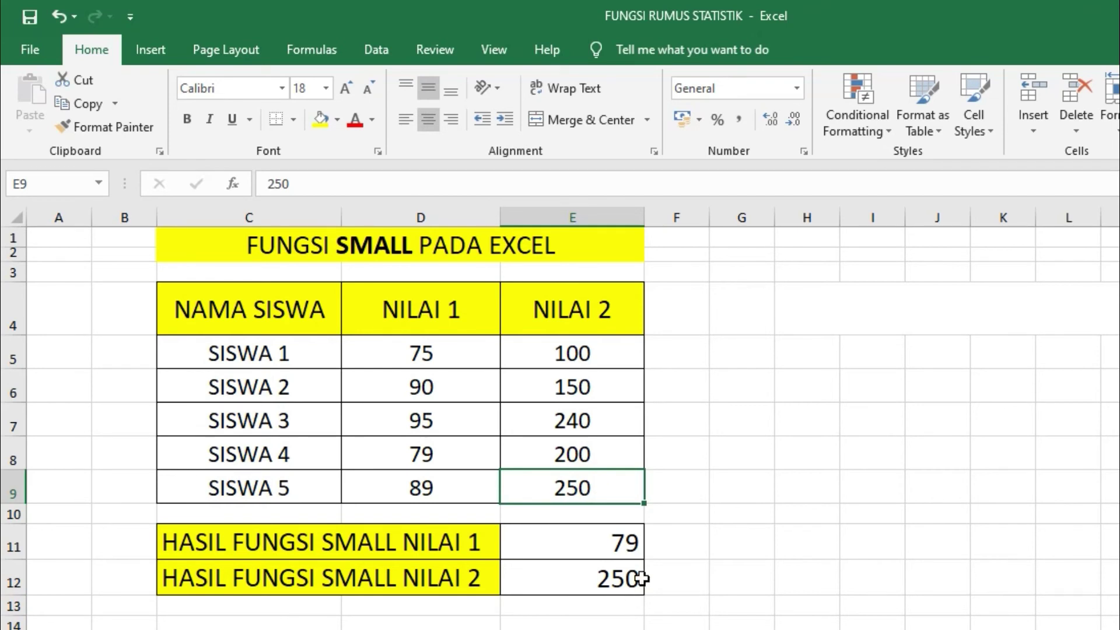
{"action": "double_click", "coordinate": [590, 584]}
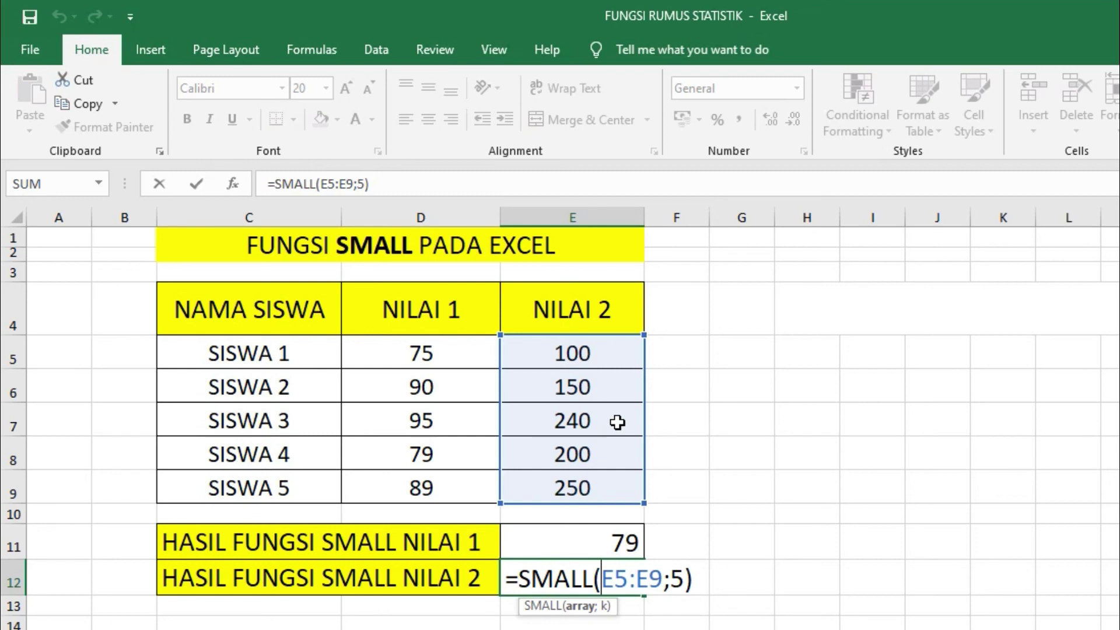
- Change E12's k argument from 5 to 3, giving =SMALL(E5:E9;3) with result 200
{"action": "left_click", "coordinate": [678, 579]}
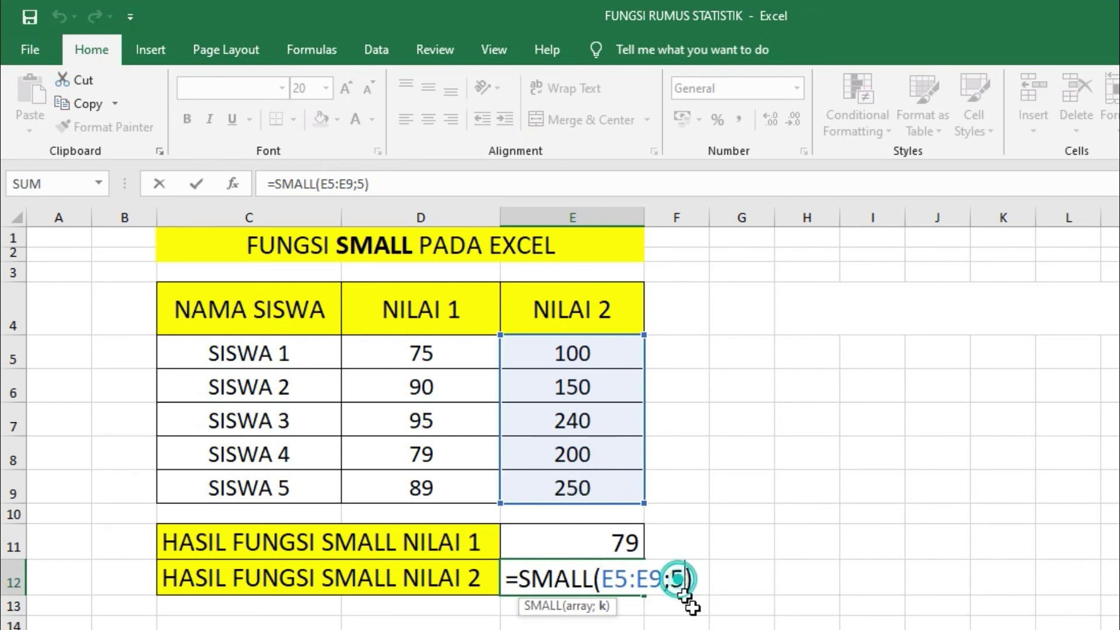
{"action": "key", "text": "BackSpace"}
{"action": "type", "text": "3"}
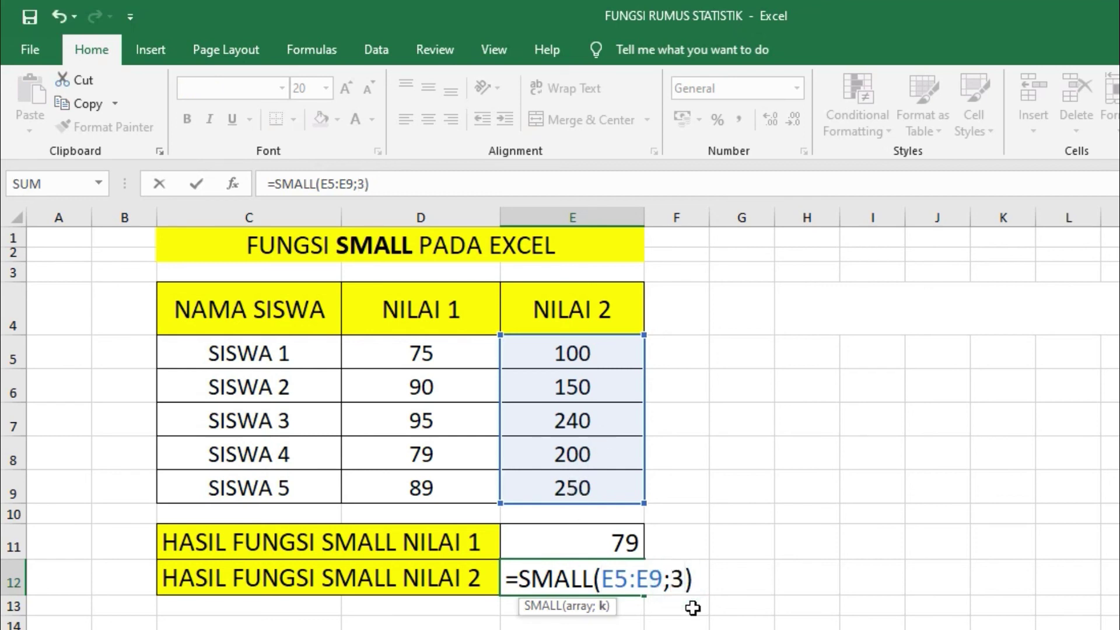
{"action": "key", "text": "Return"}
- Reselect E12 and display its =SMALL(E5:E9;3) formula arguments
{"action": "left_click_drag", "start_coordinate": [642, 581], "coordinate": [677, 581]}
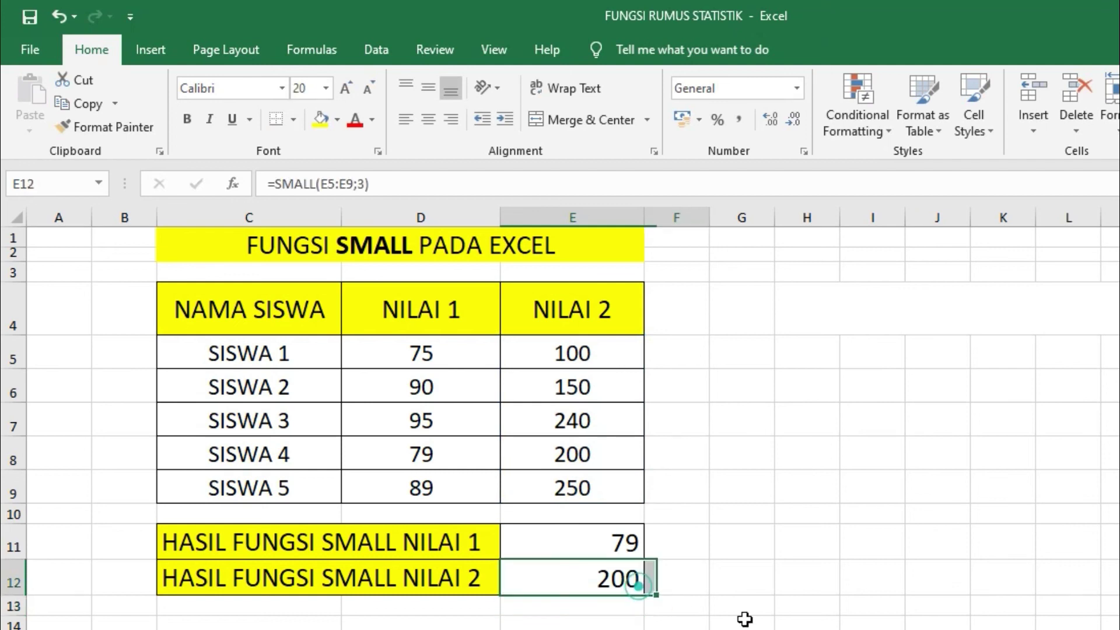
{"action": "left_click", "coordinate": [581, 583]}
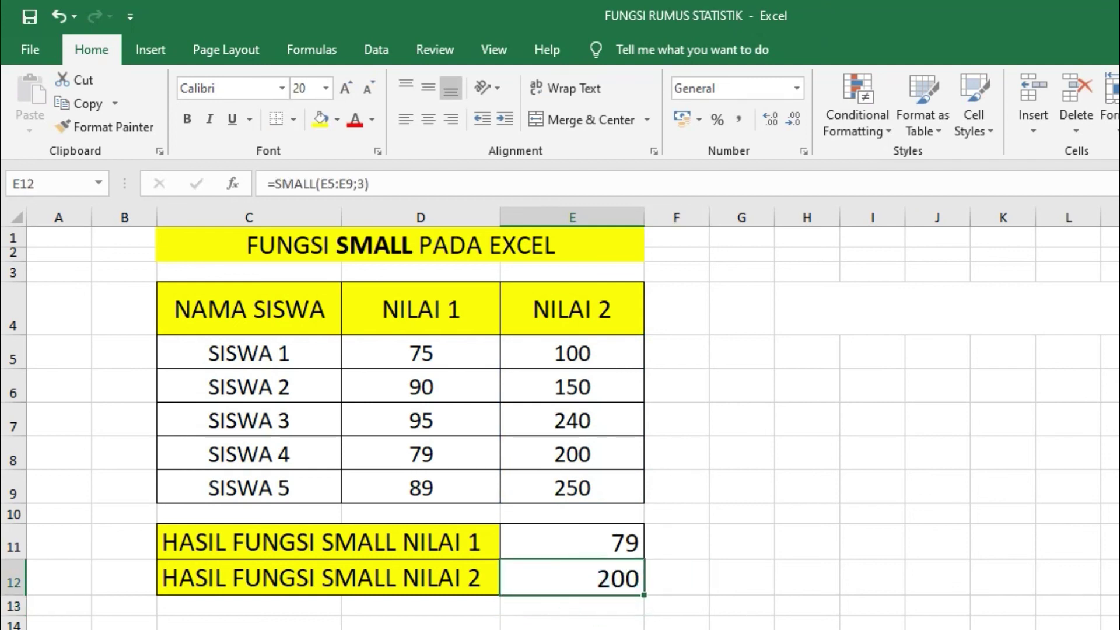
{"action": "double_click", "coordinate": [604, 585]}
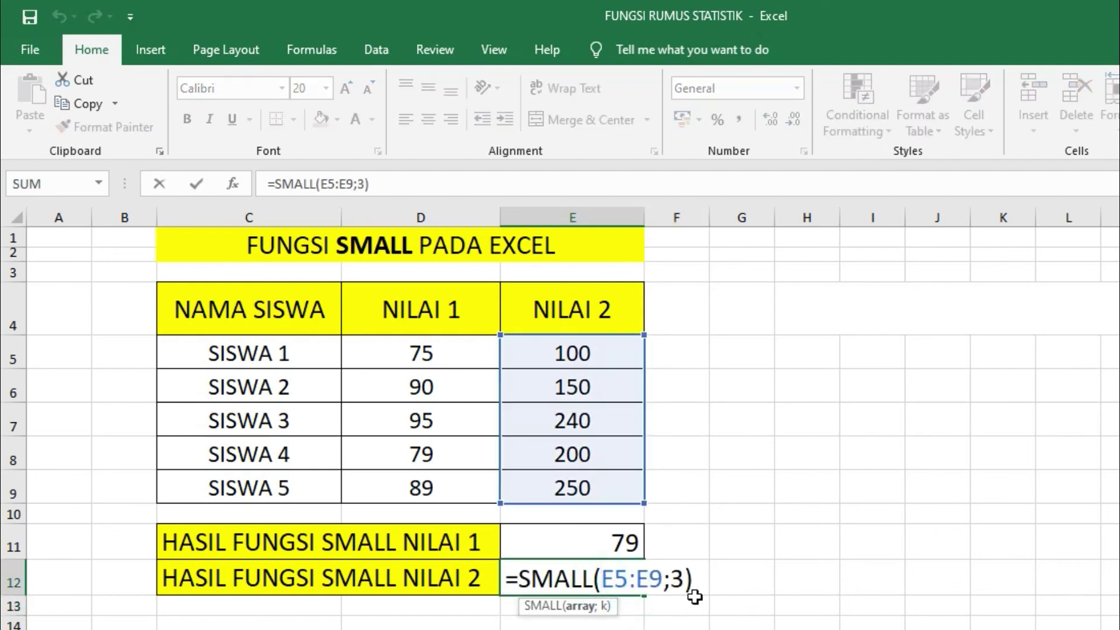